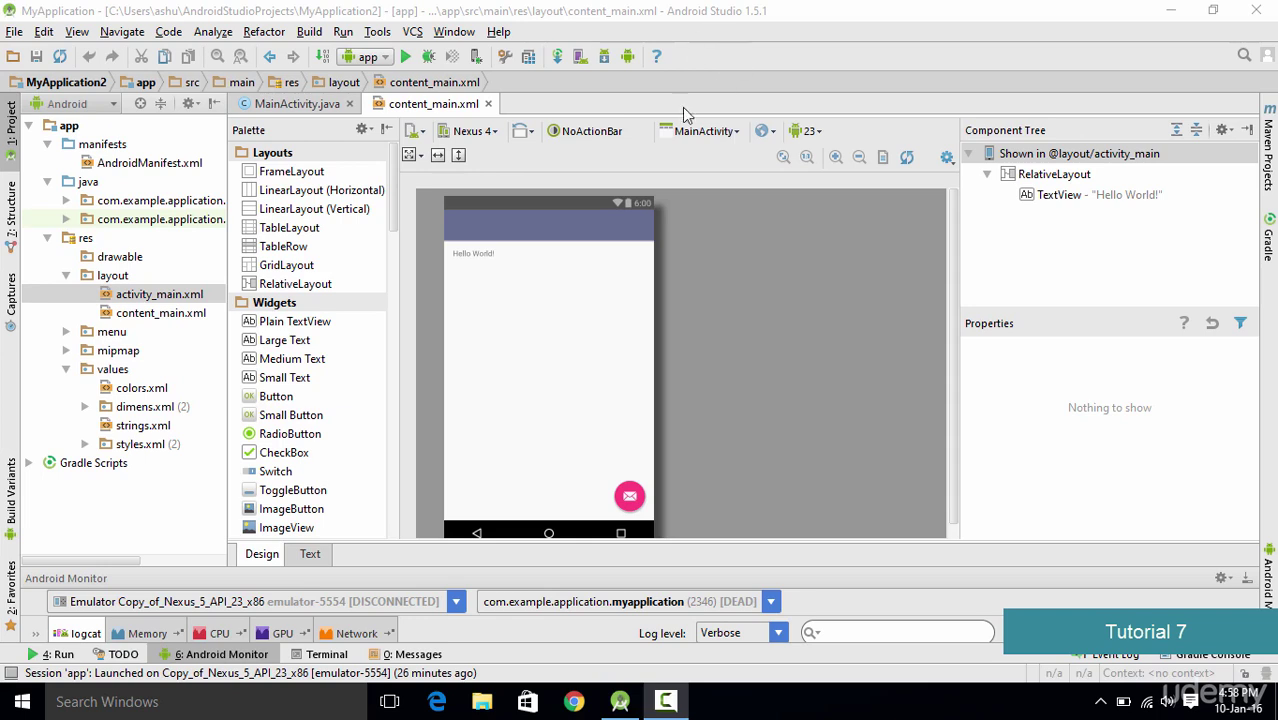
# Start creating a new virtual device in the Android Virtual Device Manager and browse the phone hardware definitions
pyautogui.click(578, 58)
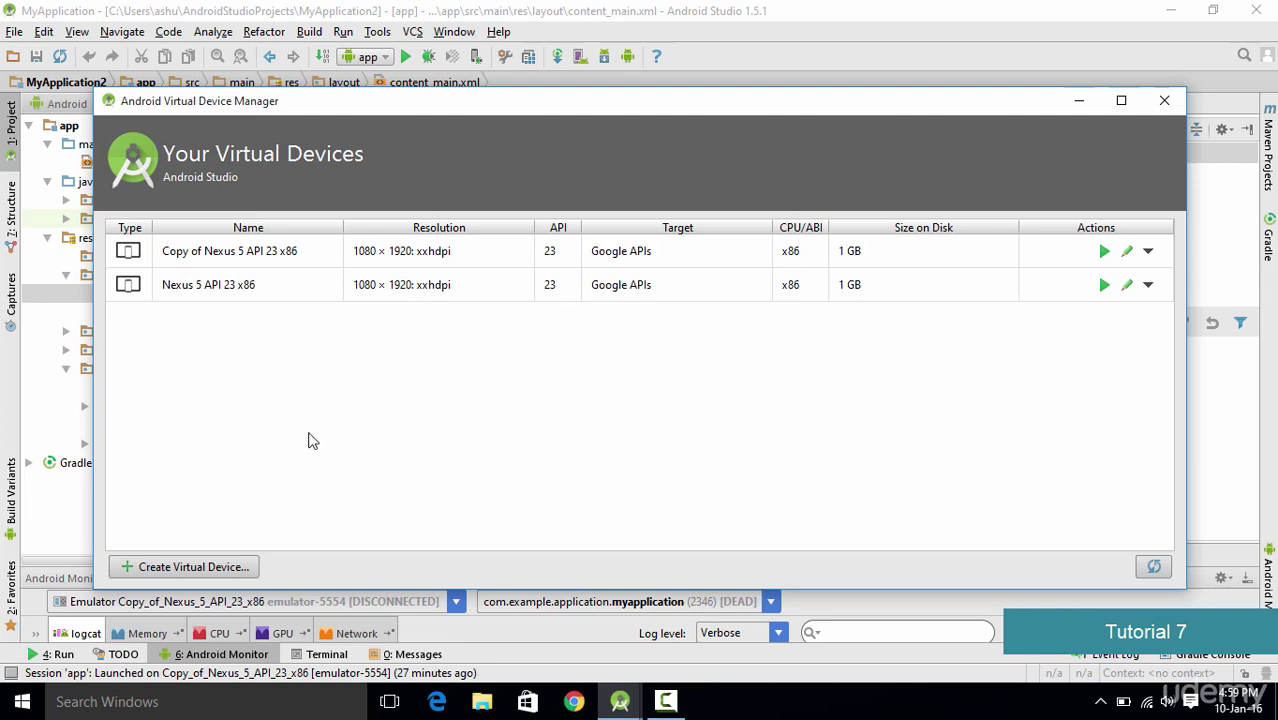
pyautogui.click(216, 572)
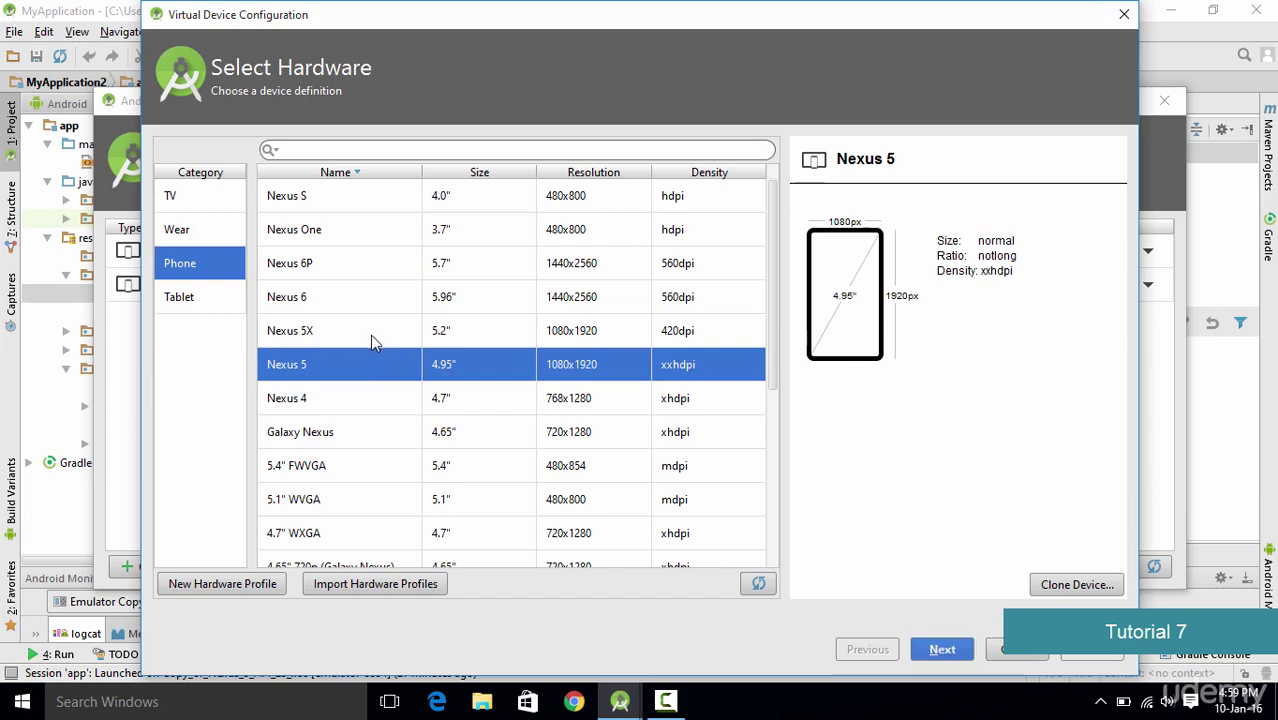
pyautogui.scroll(-2, 562, 375)
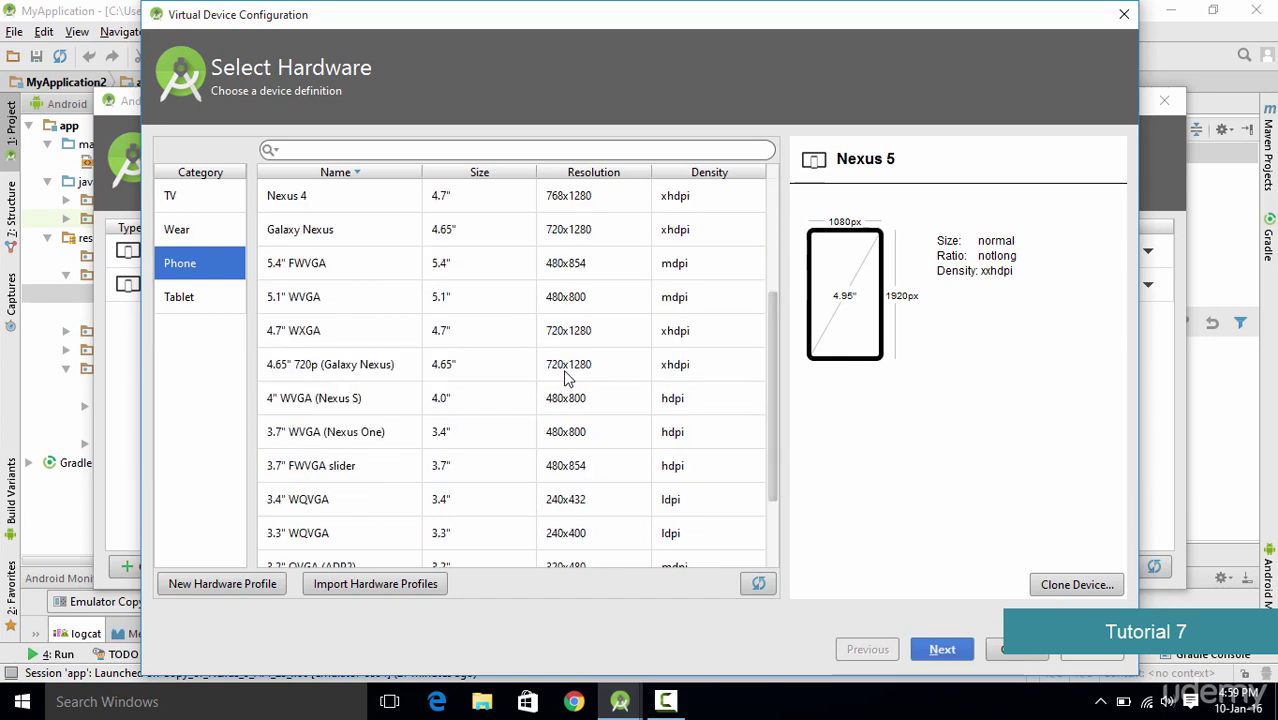
pyautogui.scroll(2, 565, 378)
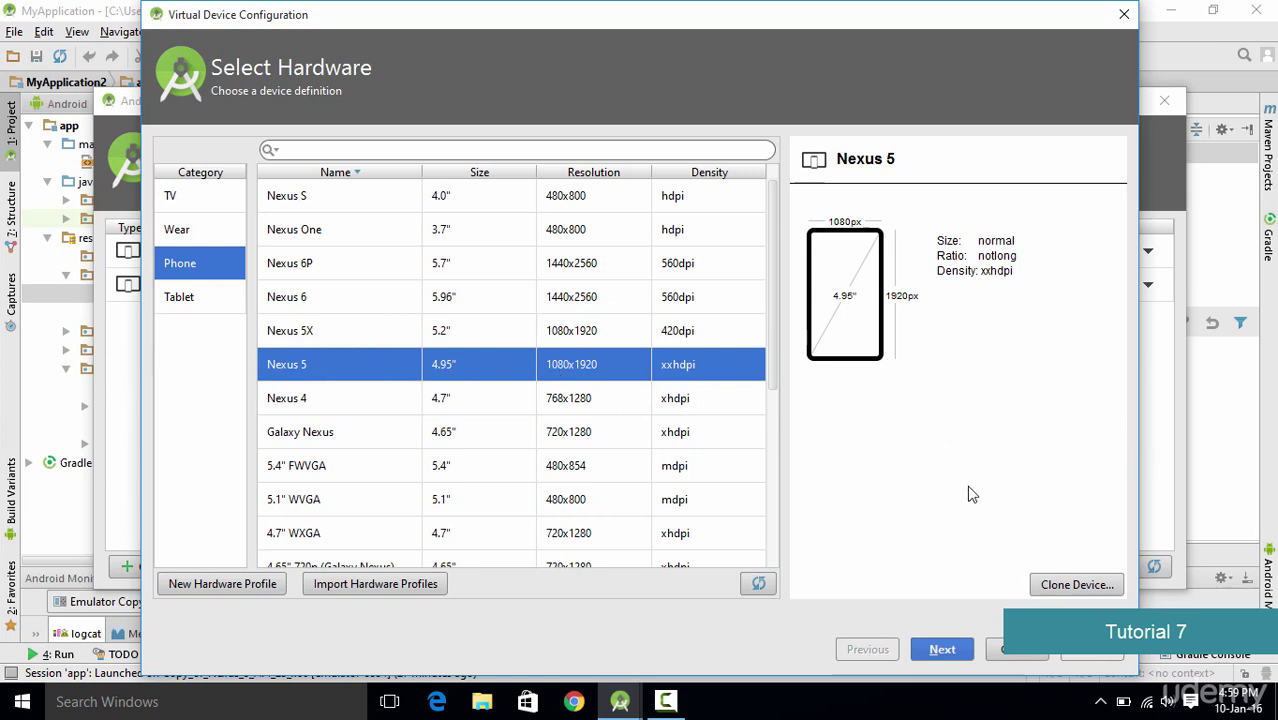
# Clone the Nexus 5 hardware profile as Nexus 5 (Edited) with its RAM set to 1000 MB
pyautogui.click(1049, 588)
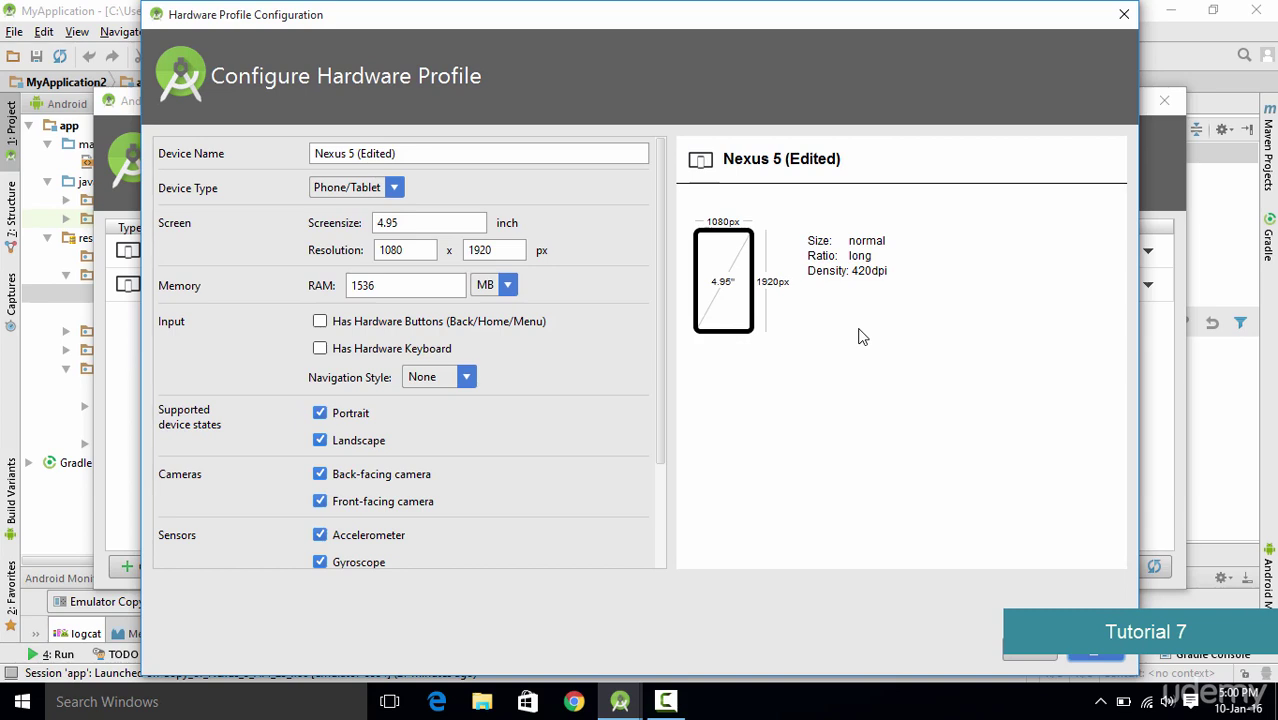
pyautogui.doubleClick(430, 285)
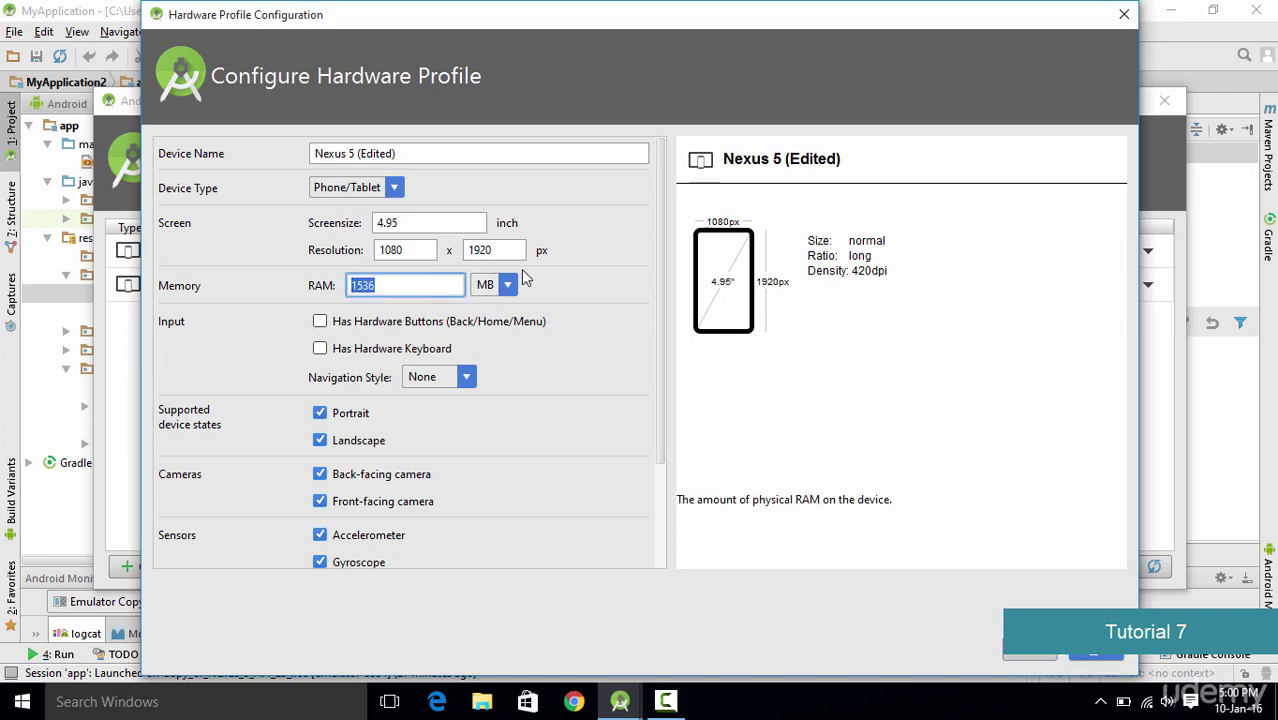
pyautogui.write('1000')
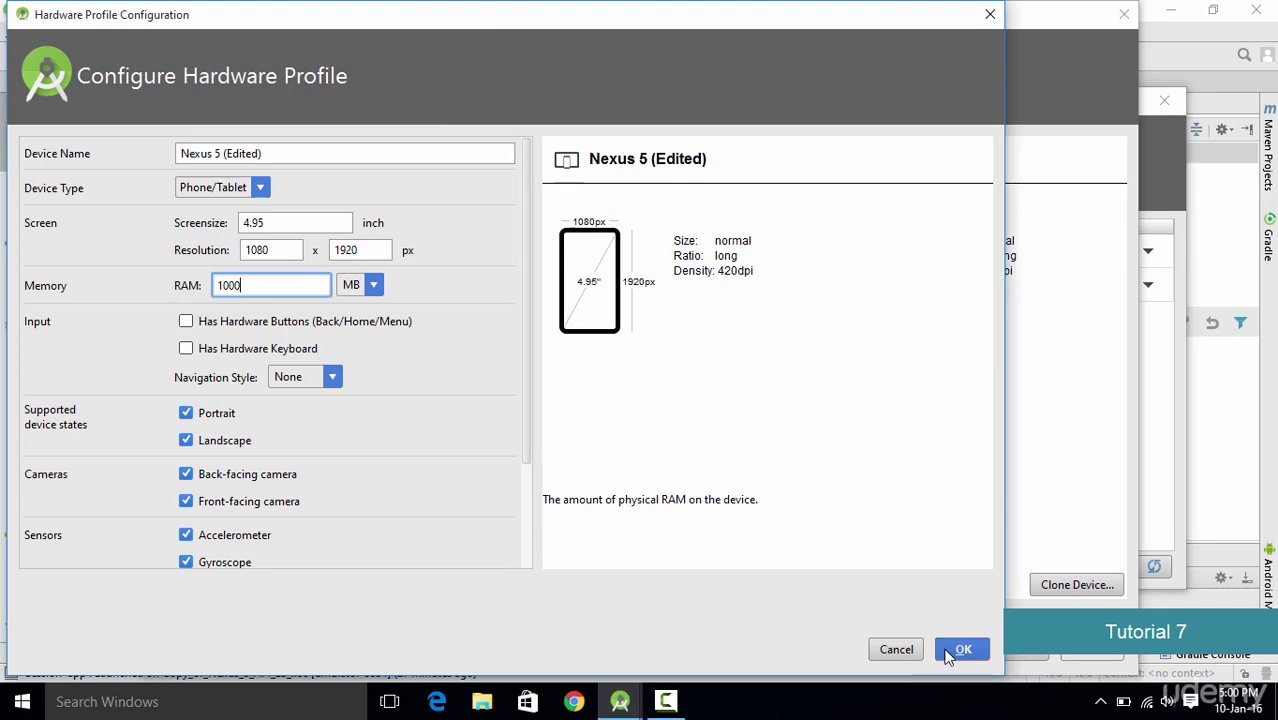
pyautogui.click(958, 650)
# Accept the Nexus 5 (Edited) hardware and use the Marshmallow API 23 x86 system image for the virtual device
pyautogui.click(945, 652)
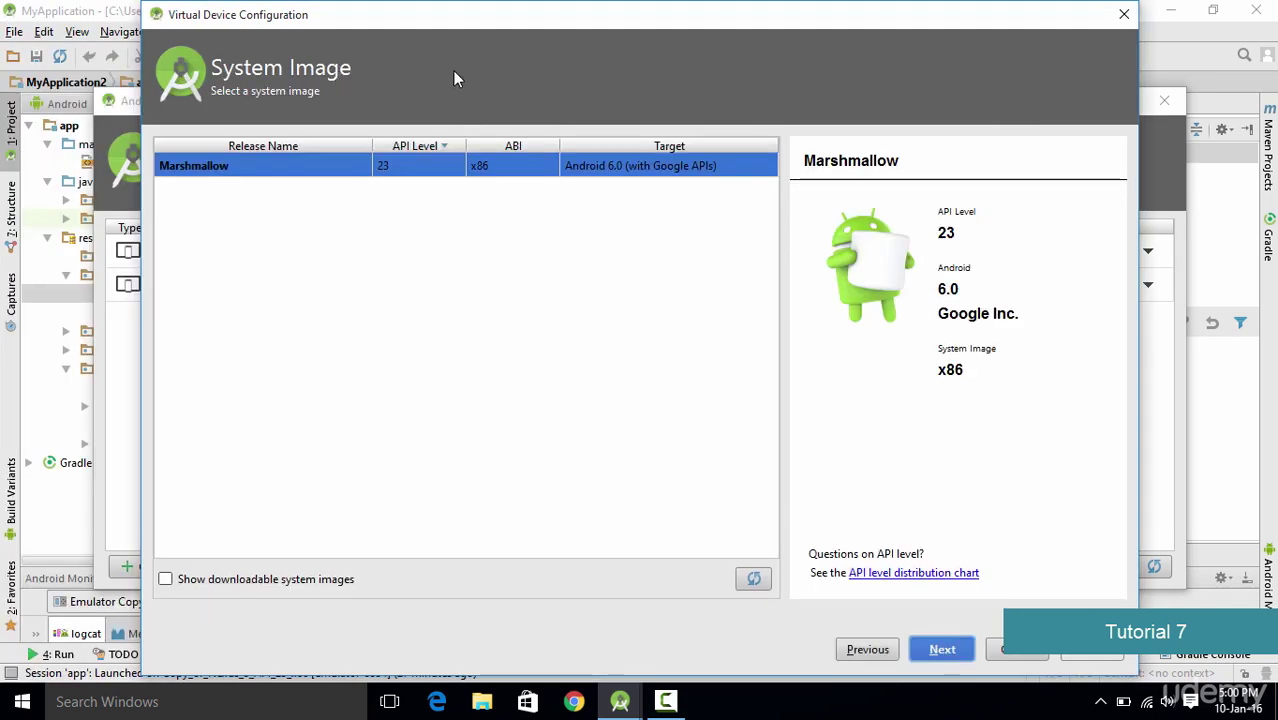
pyautogui.moveTo(522, 23); pyautogui.dragTo(476, 26)
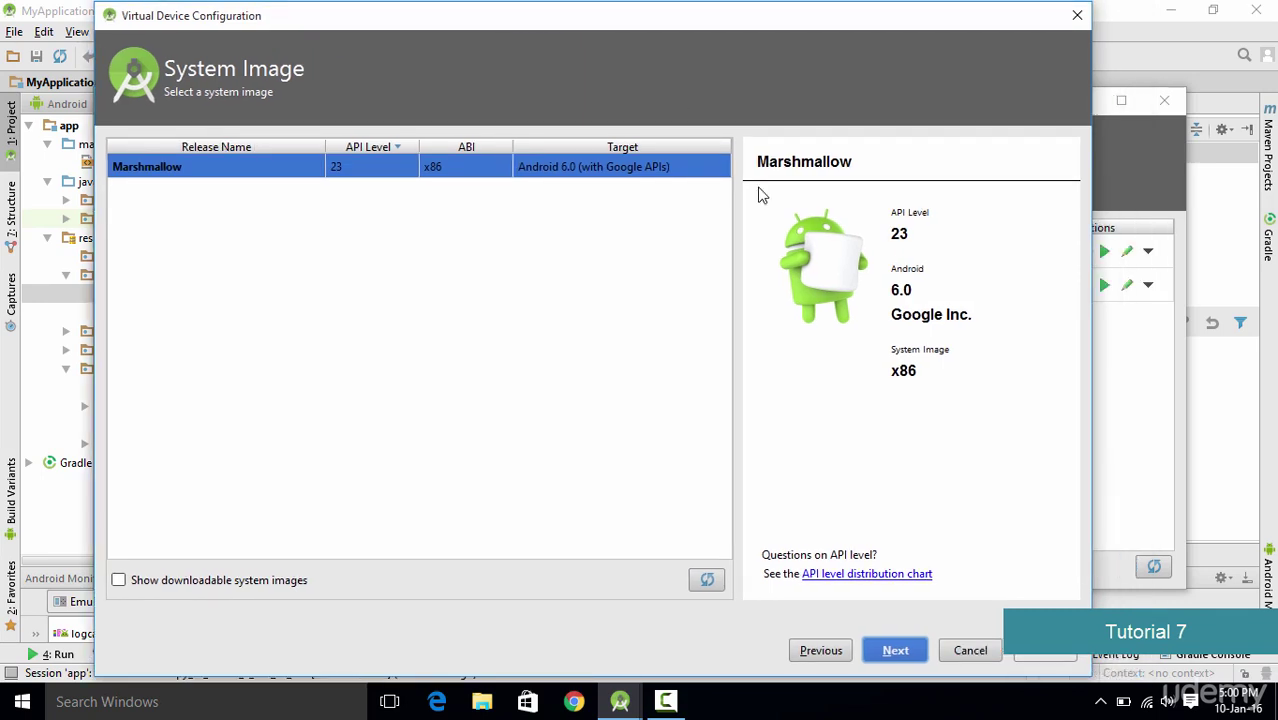
pyautogui.click(895, 650)
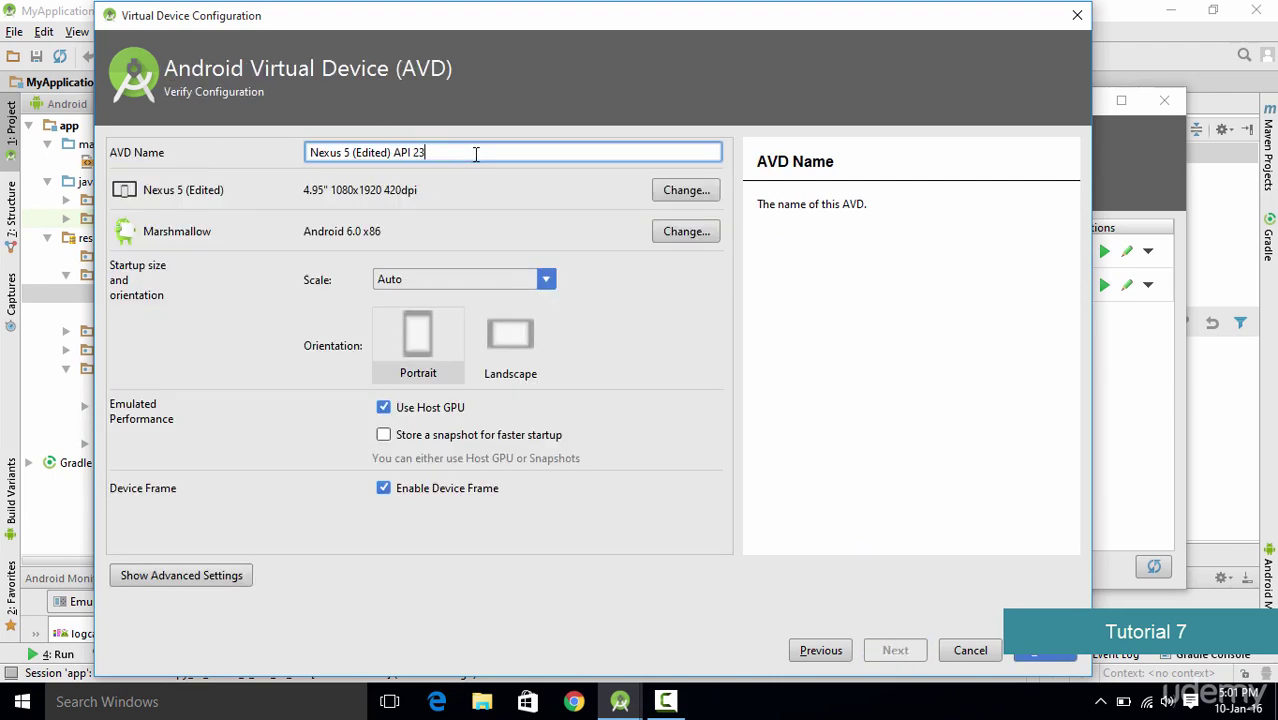
# Name the virtual device myAndroid and finish creating it
pyautogui.moveTo(478, 154); pyautogui.dragTo(186, 155)
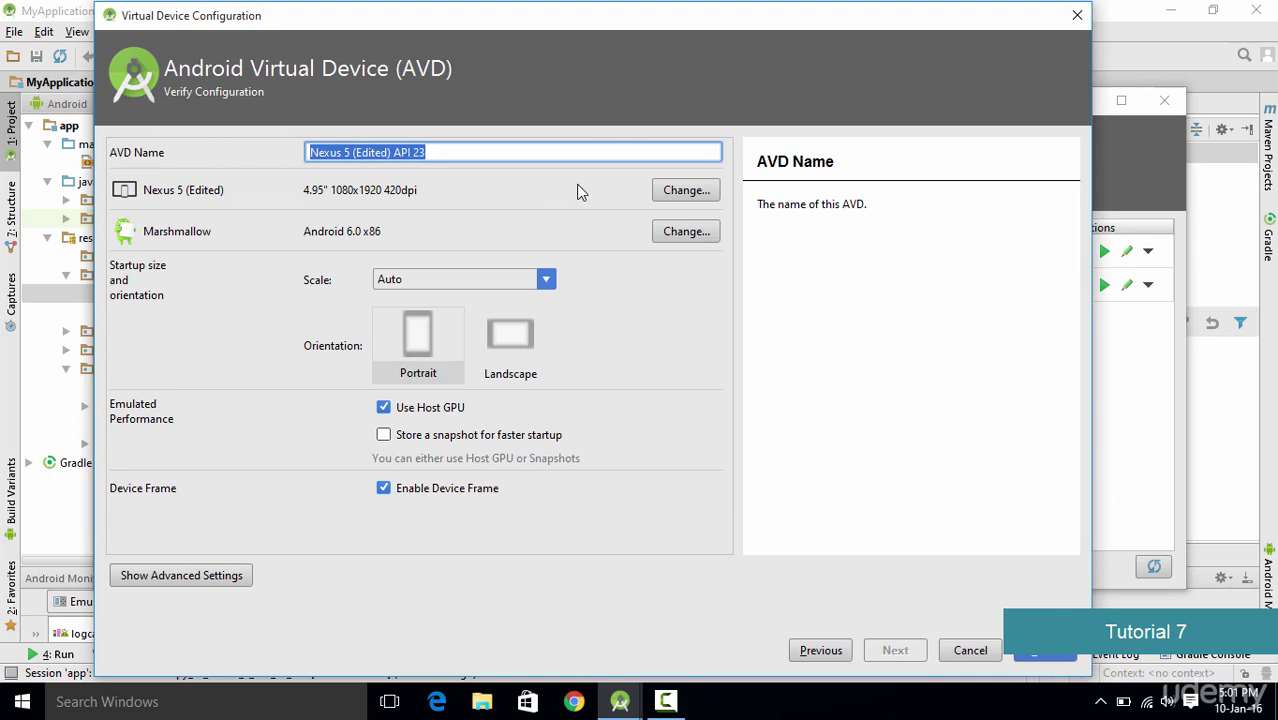
pyautogui.write('my')
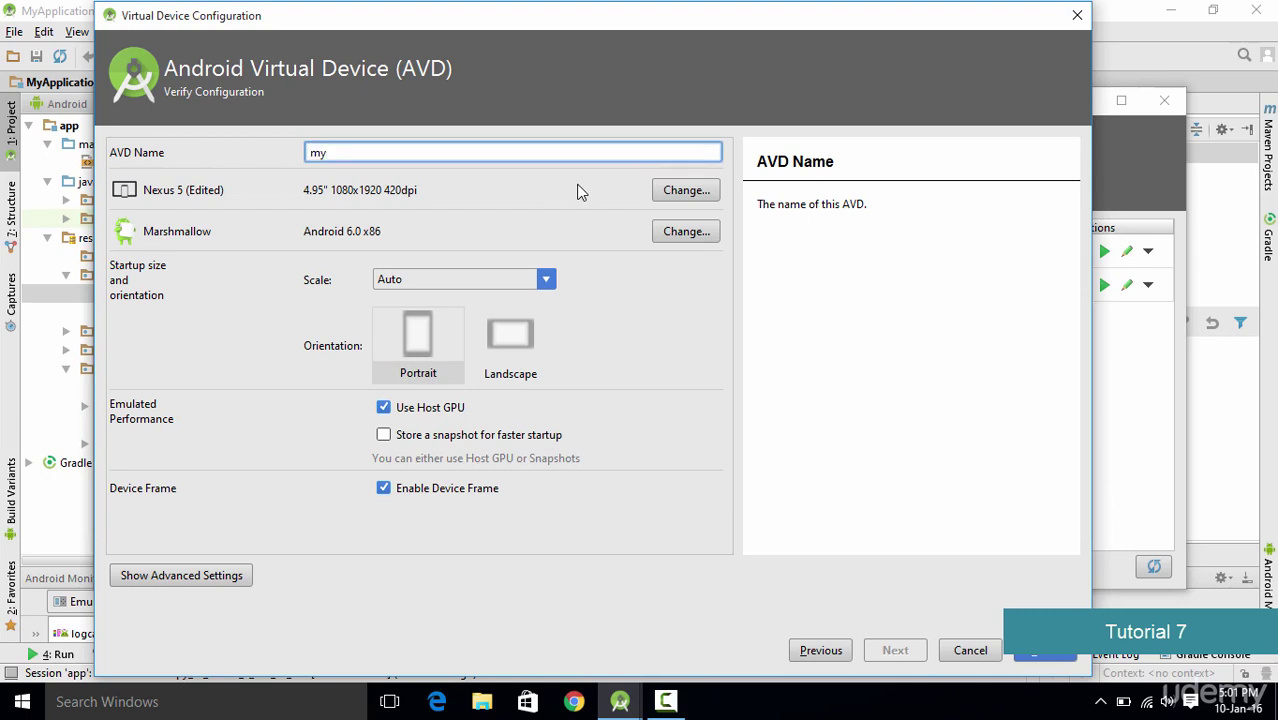
pyautogui.write('Android')
pyautogui.click(1037, 652)
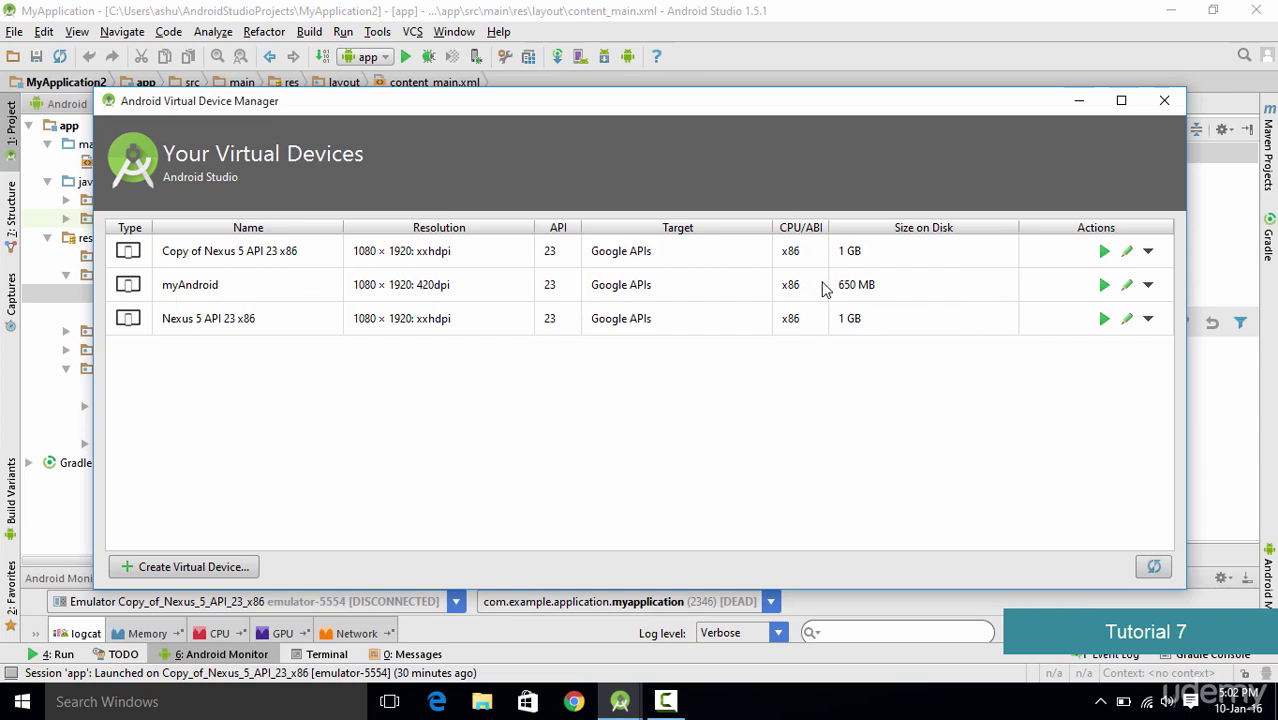
# Launch the myAndroid virtual device and unlock it, dismissing the welcome overlay on its home screen
pyautogui.click(1104, 286)
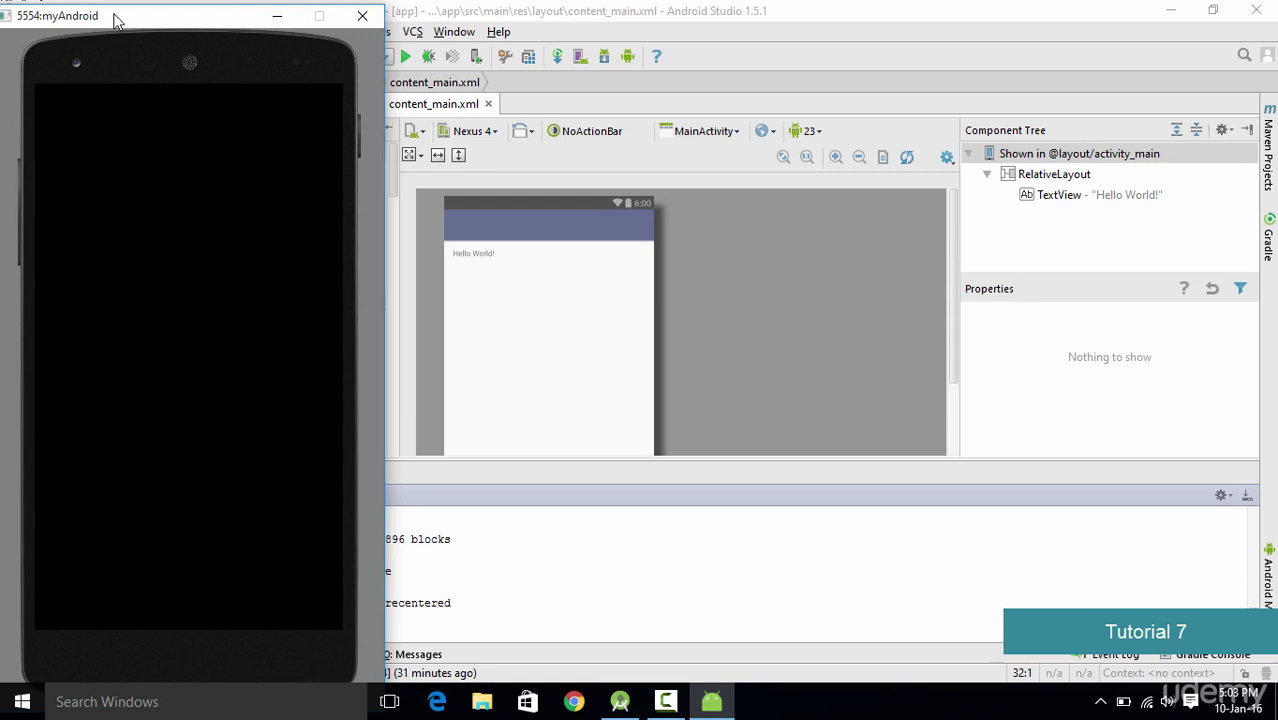
pyautogui.moveTo(119, 20); pyautogui.dragTo(507, 17)
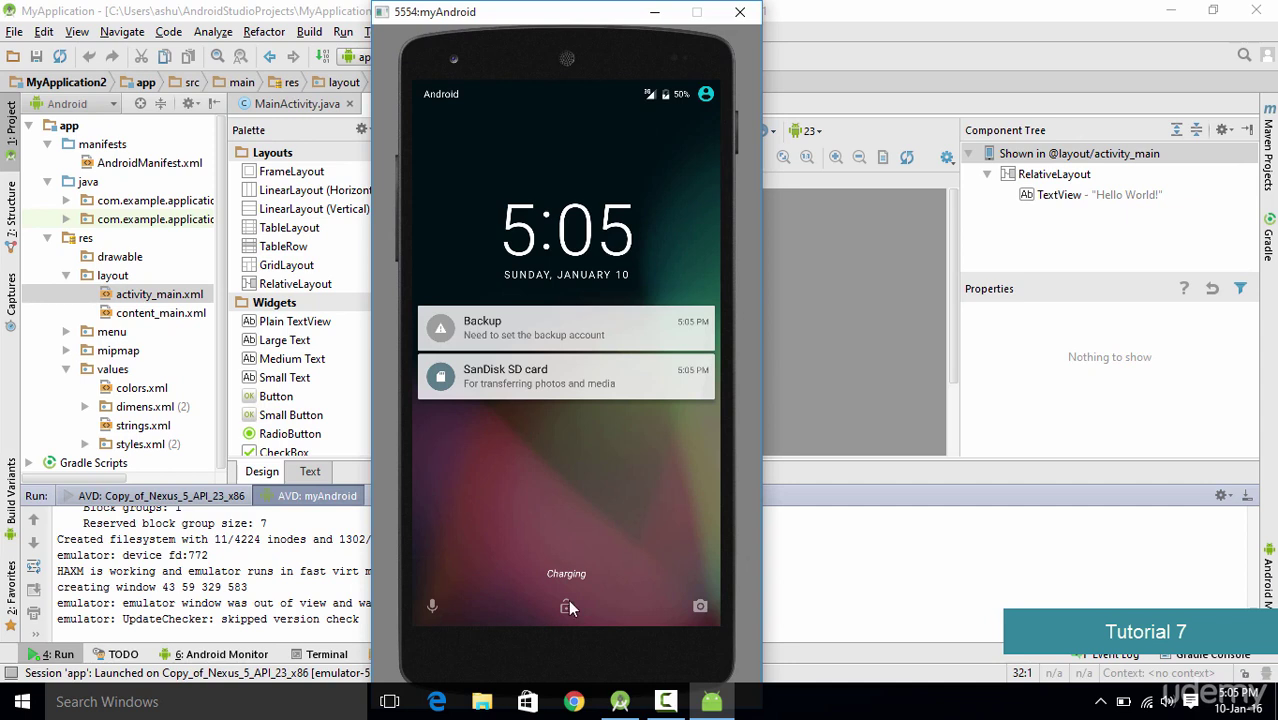
pyautogui.moveTo(568, 602); pyautogui.dragTo(520, 250)
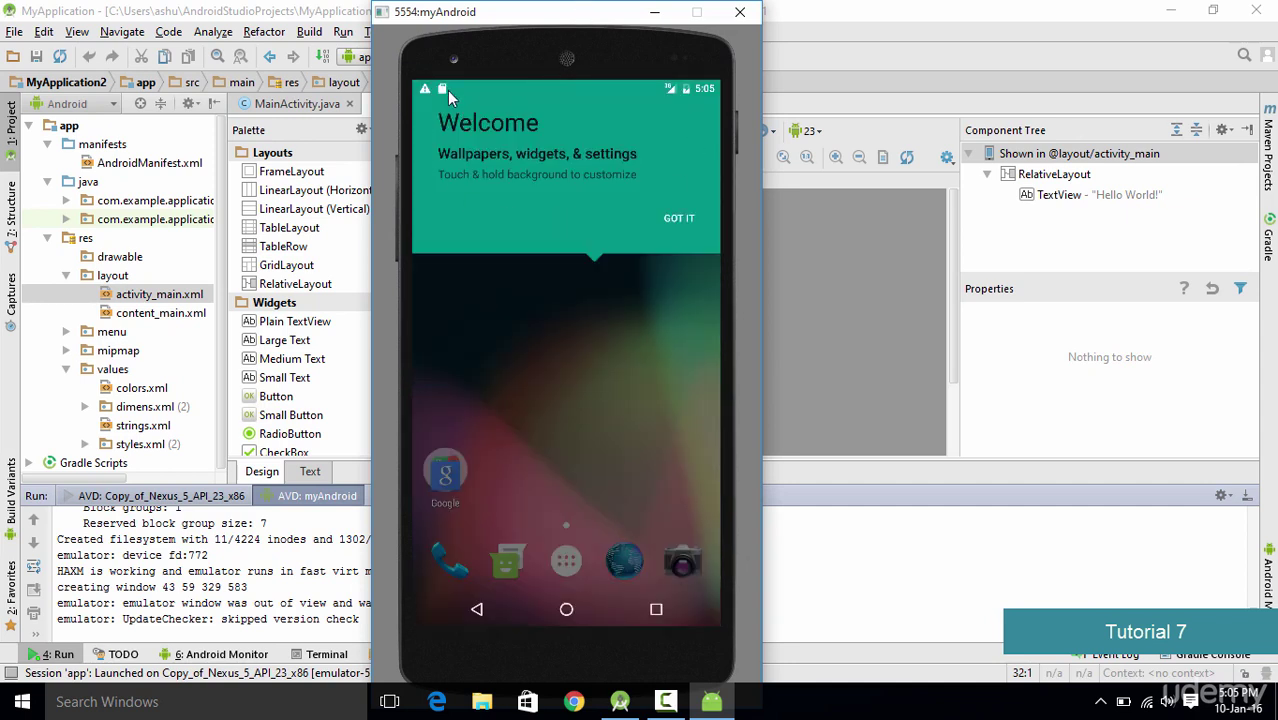
pyautogui.click(681, 218)
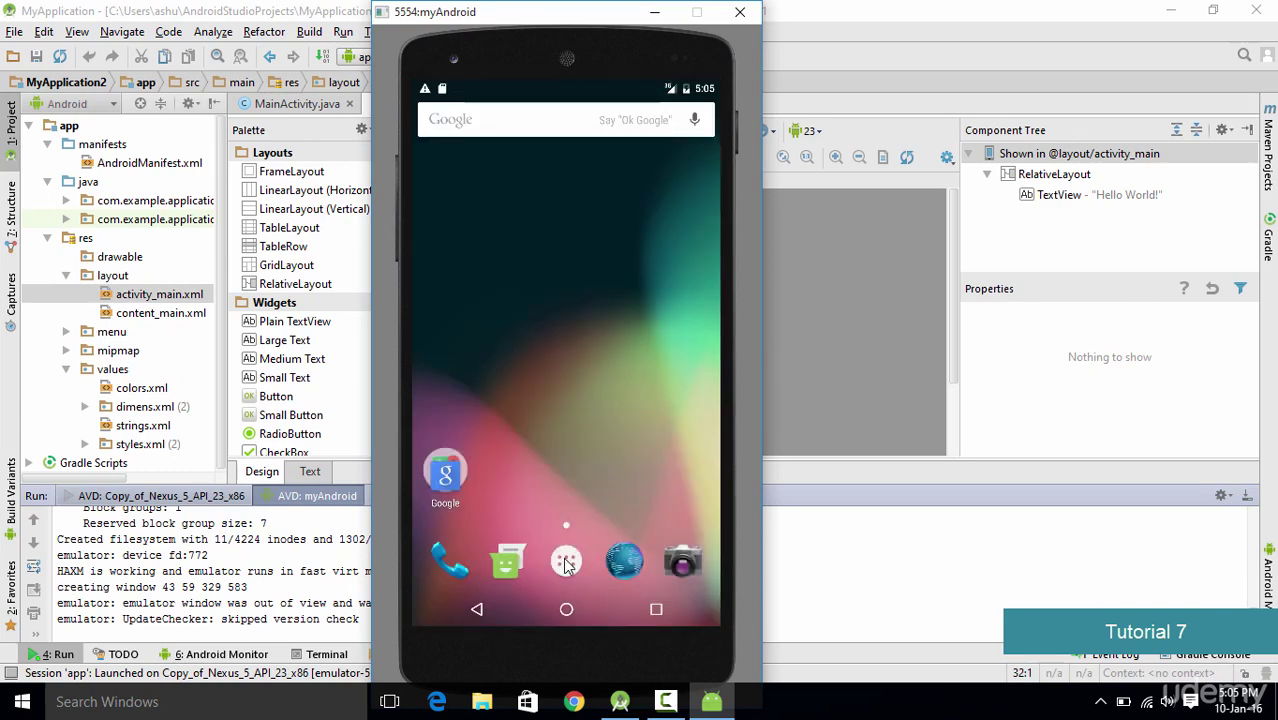
# Open the Browser app from the emulator's list of all apps
pyautogui.click(566, 563)
pyautogui.moveTo(615, 277); pyautogui.dragTo(577, 192)
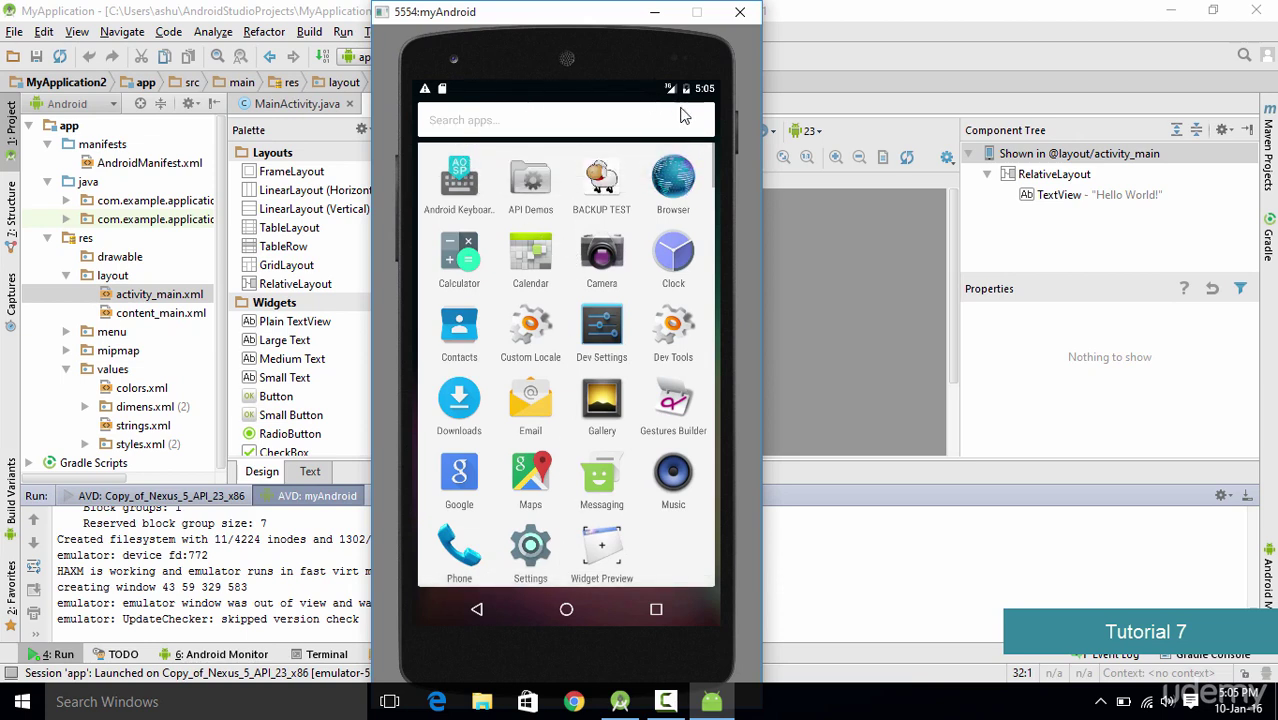
pyautogui.click(676, 186)
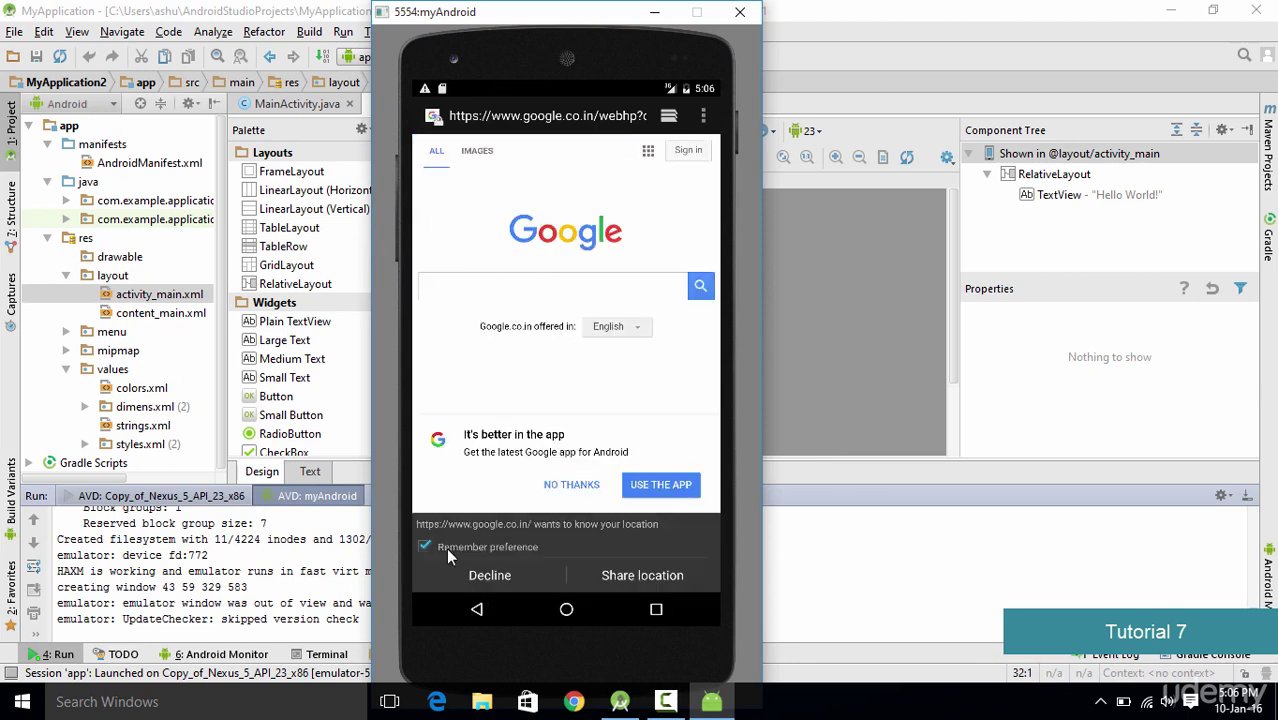
# Turn off Remember preference in the location request, search Google for "android studio" and look through the results
pyautogui.click(423, 547)
pyautogui.click(513, 295)
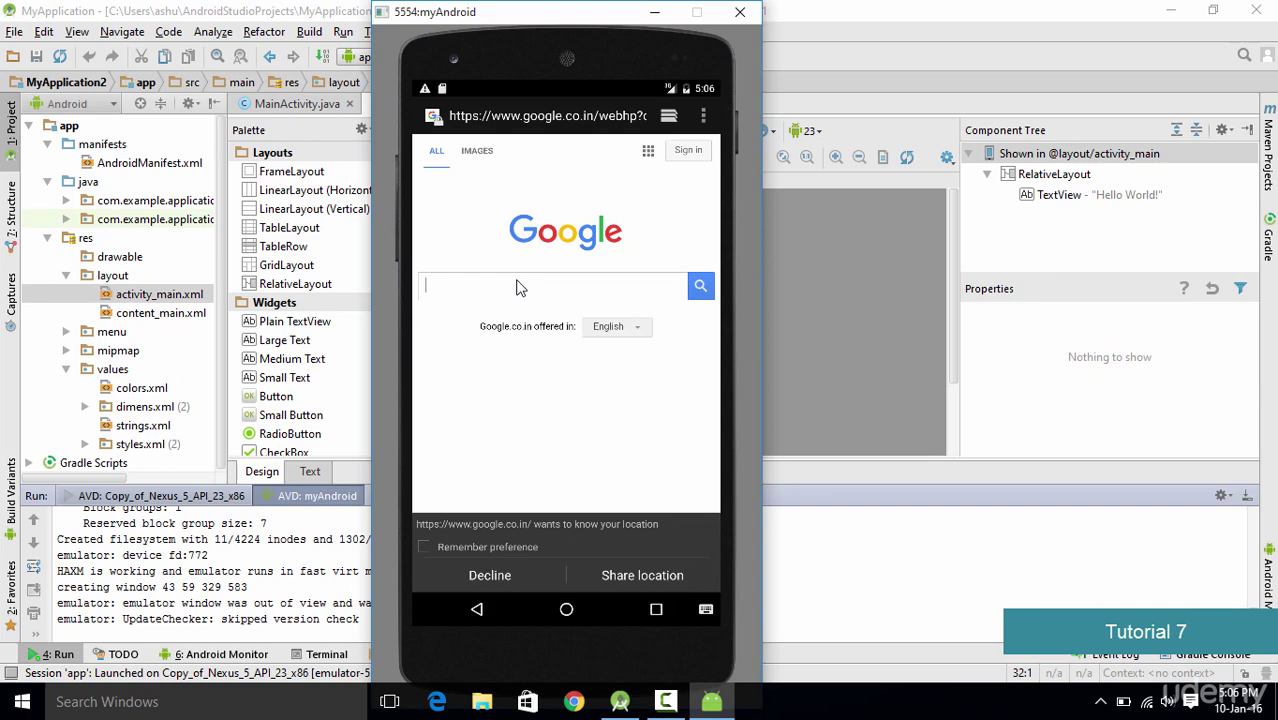
pyautogui.write('android studio')
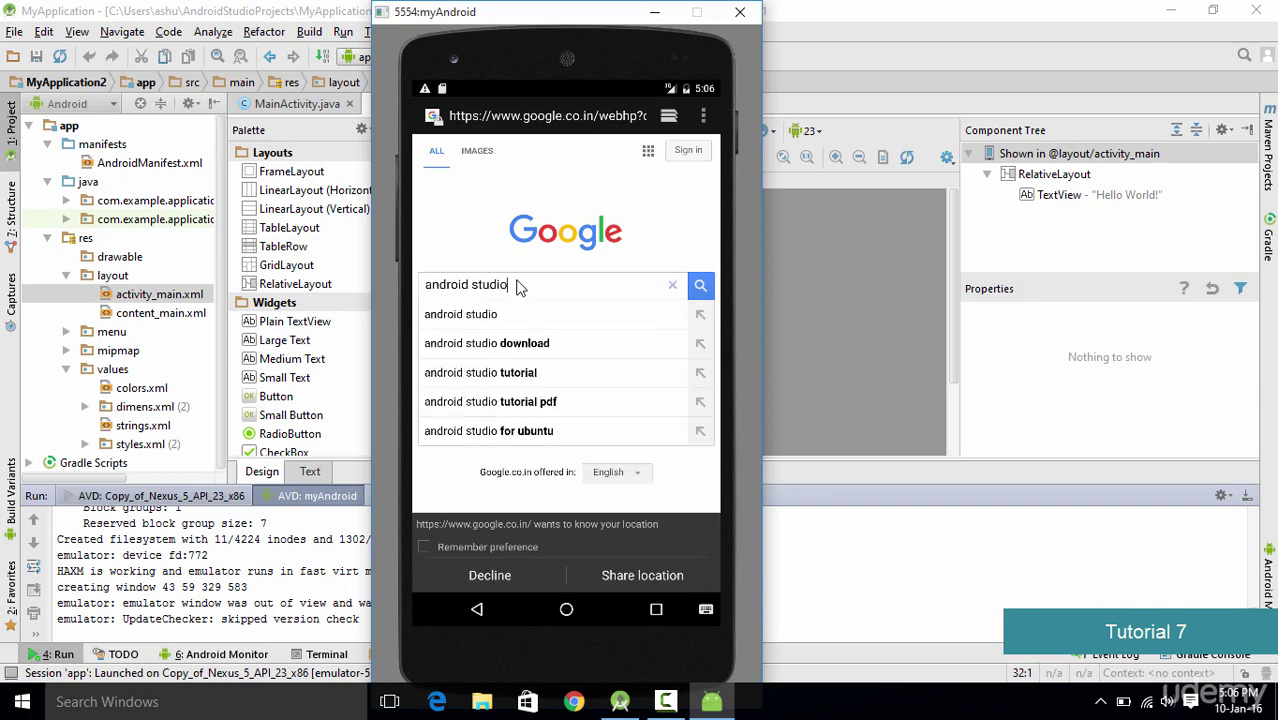
pyautogui.press('Return')
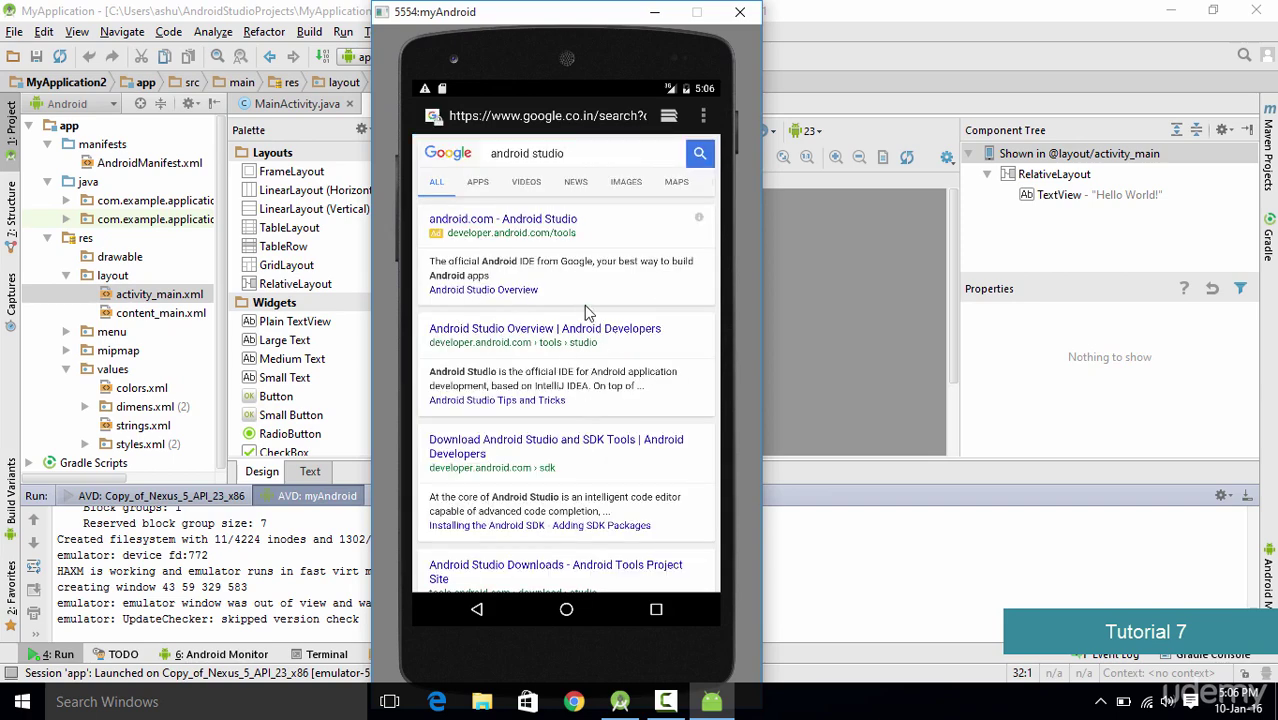
pyautogui.scroll(-5, 578, 220)
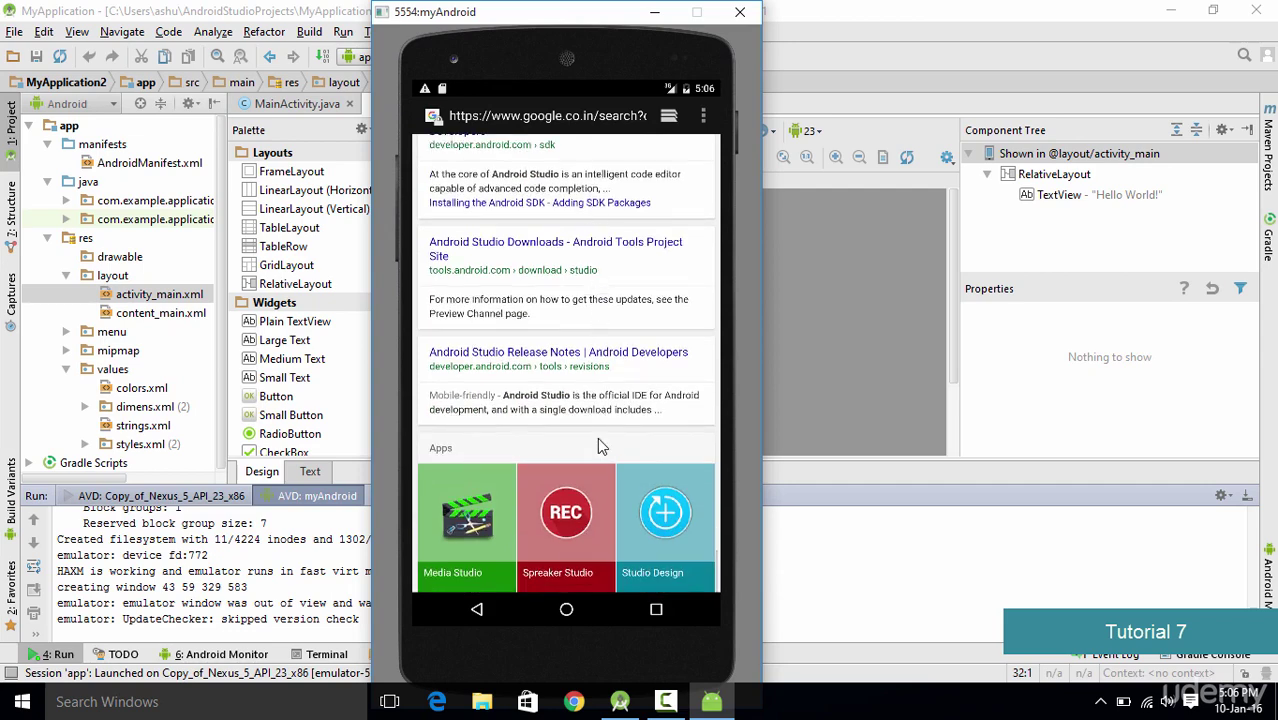
pyautogui.scroll(5, 597, 437)
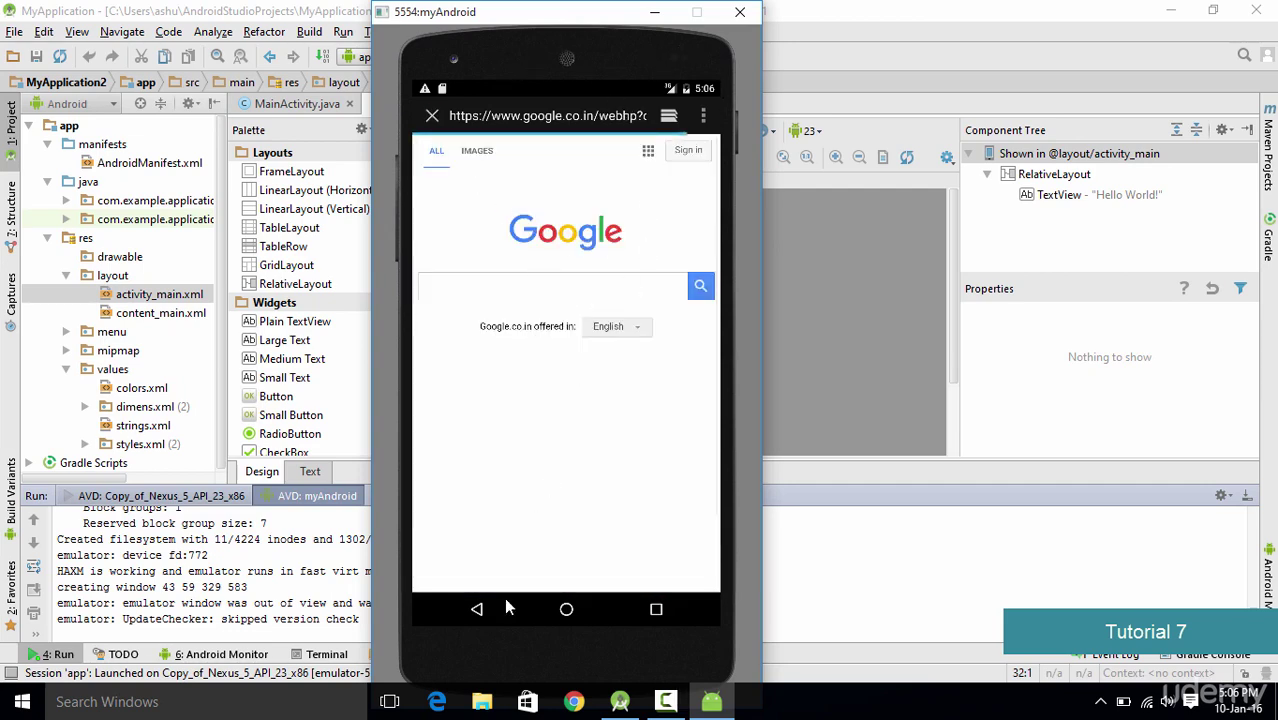
# Leave the browser and the app list to return to the emulator's home screen
pyautogui.click(477, 615)
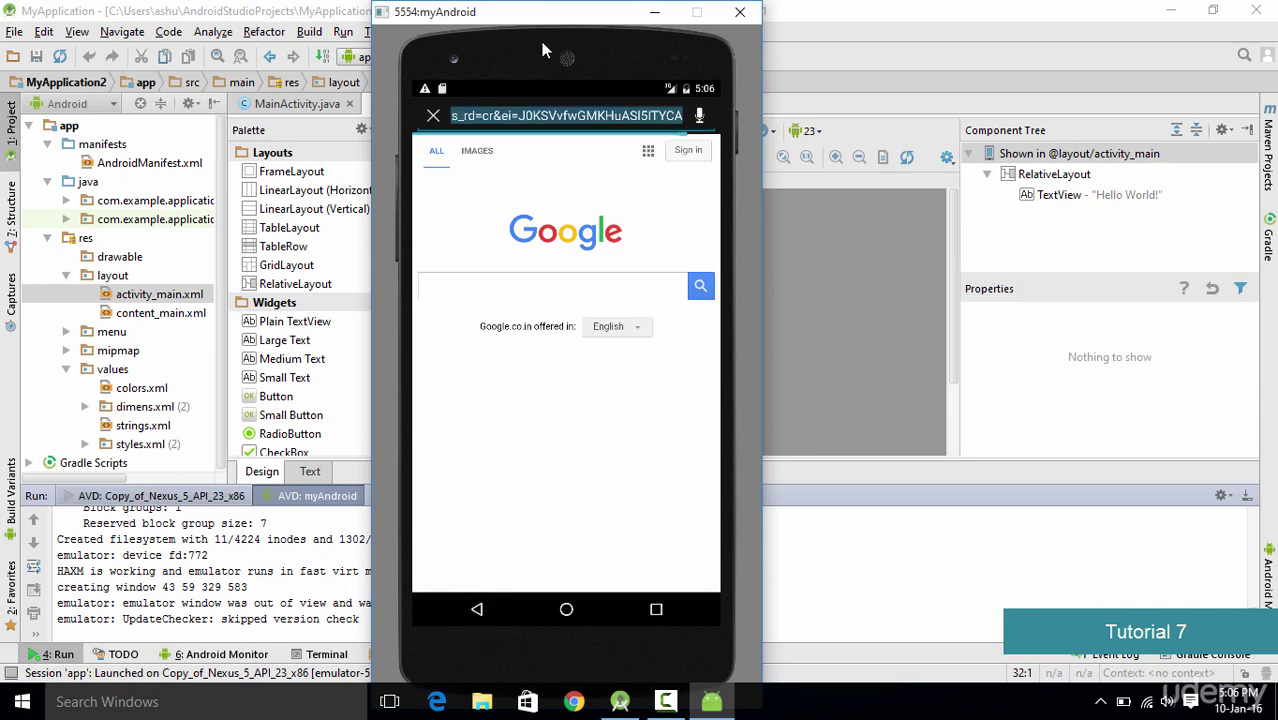
pyautogui.click(477, 609)
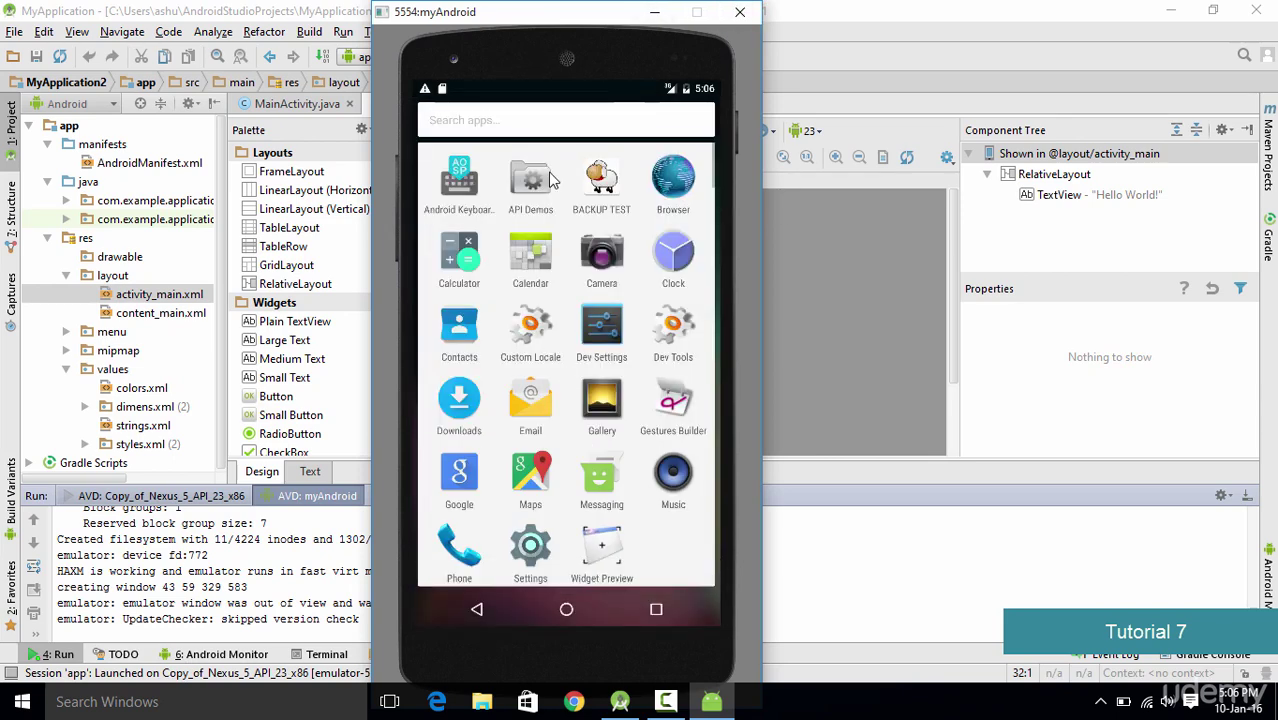
pyautogui.click(479, 610)
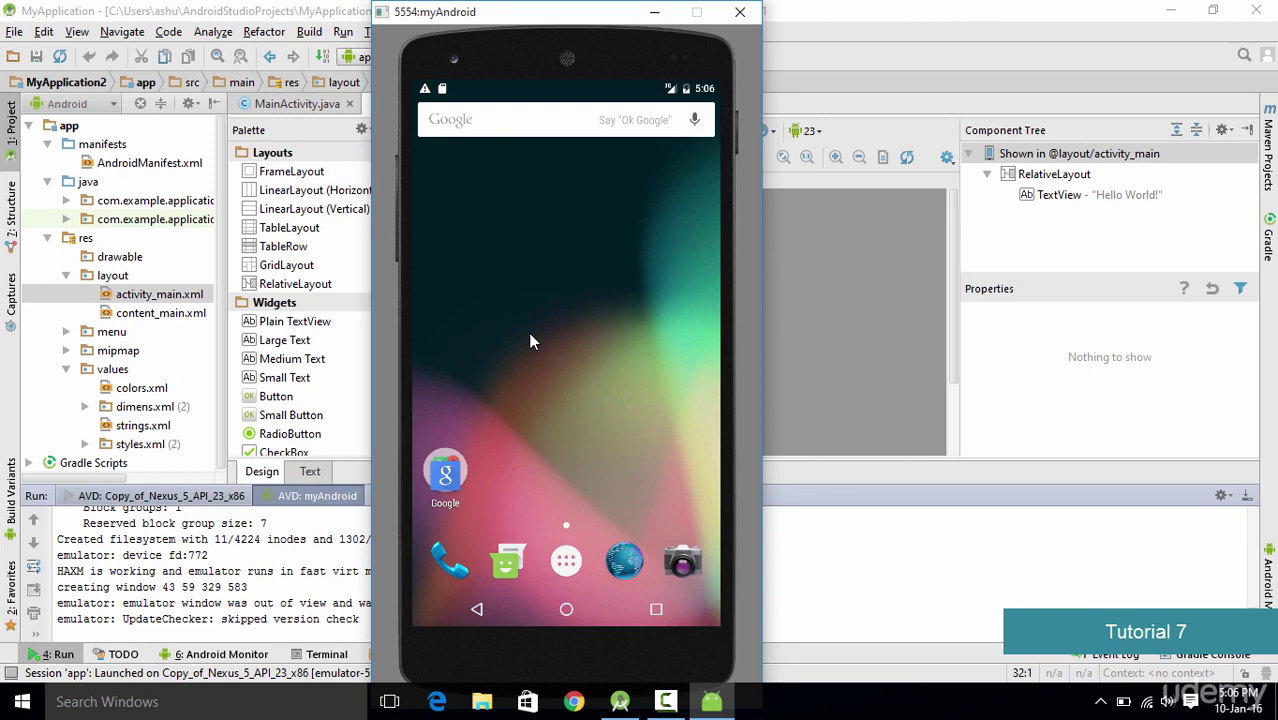